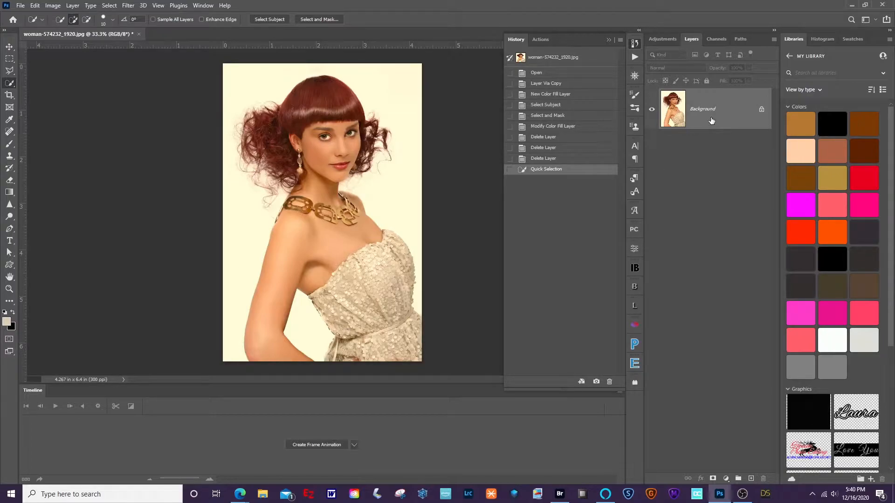
Duplicate the Background layer and add a blue #1e53a1 Solid Color fill layer directly above the original
key("ctrl+j")
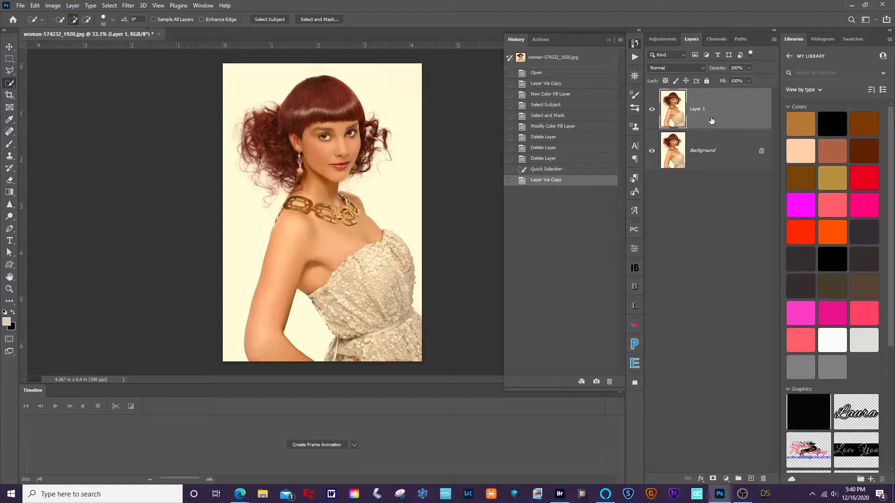
left_click(717, 146)
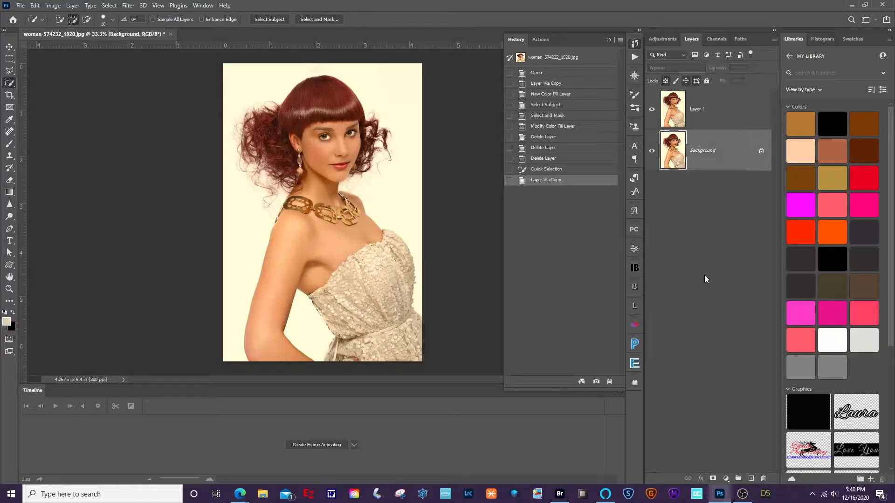
left_click(725, 478)
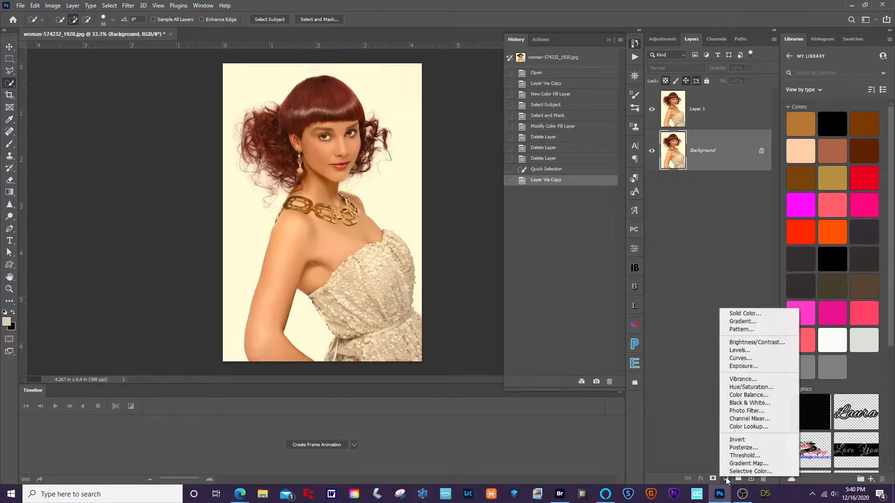
left_click(751, 319)
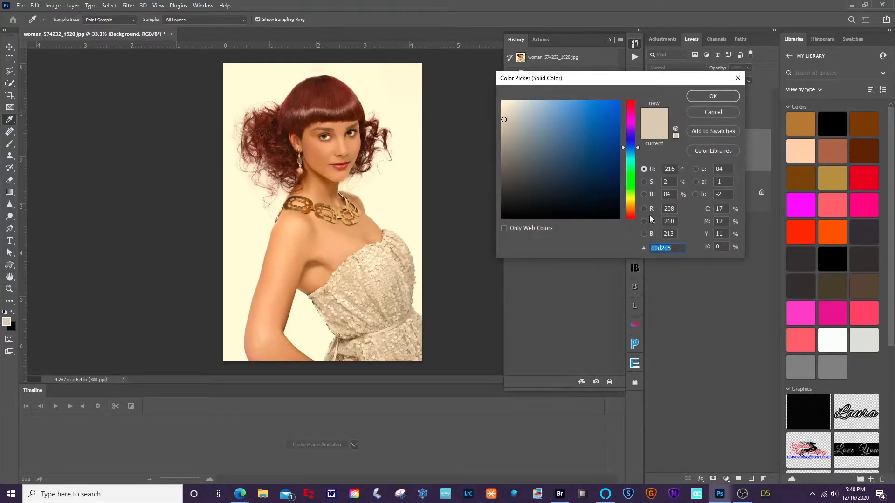
left_click(598, 143)
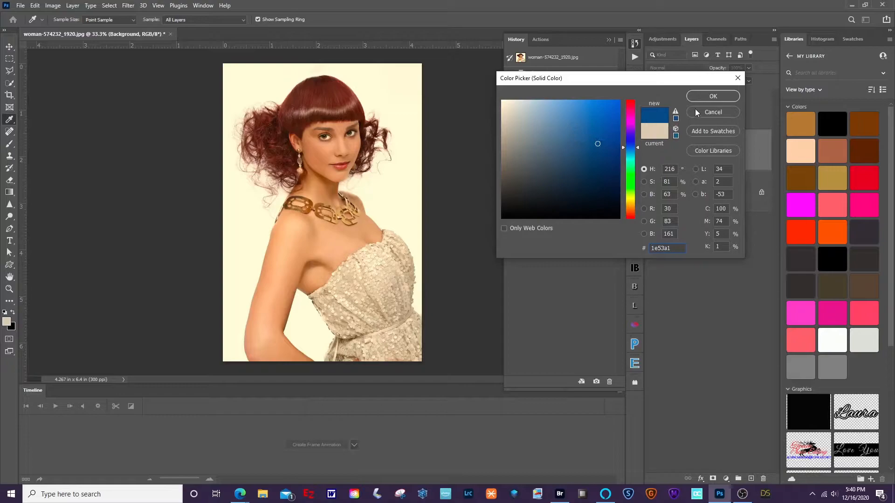
left_click(701, 97)
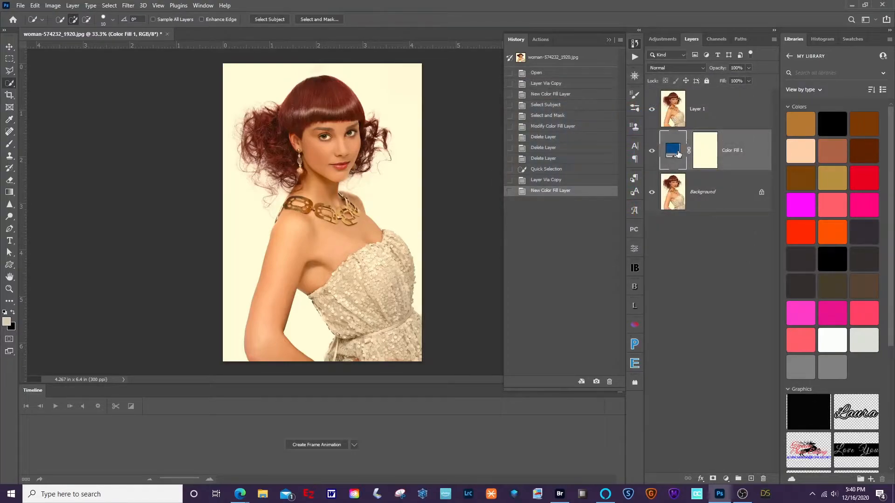
Select the woman on Layer 1 using the Quick Selection tool's Select Subject command
left_click(672, 113)
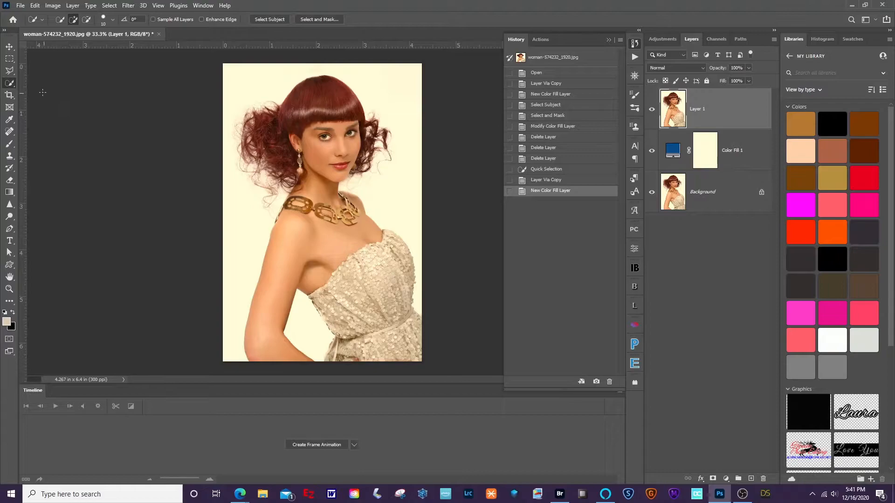
left_click(9, 71)
left_click(9, 83)
right_click(10, 83)
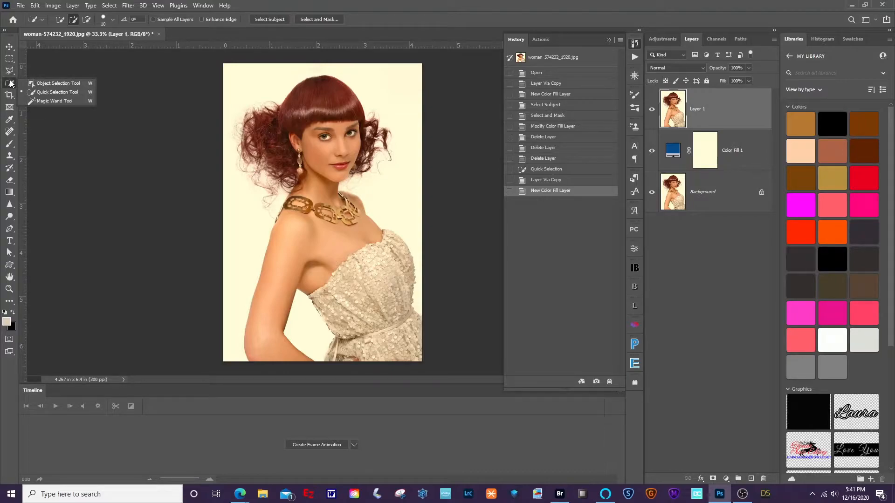
left_click(12, 84)
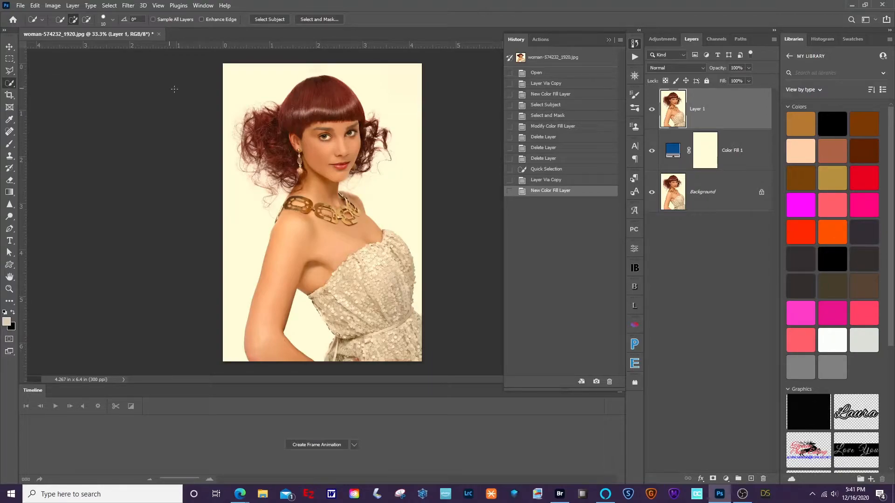
left_click(270, 20)
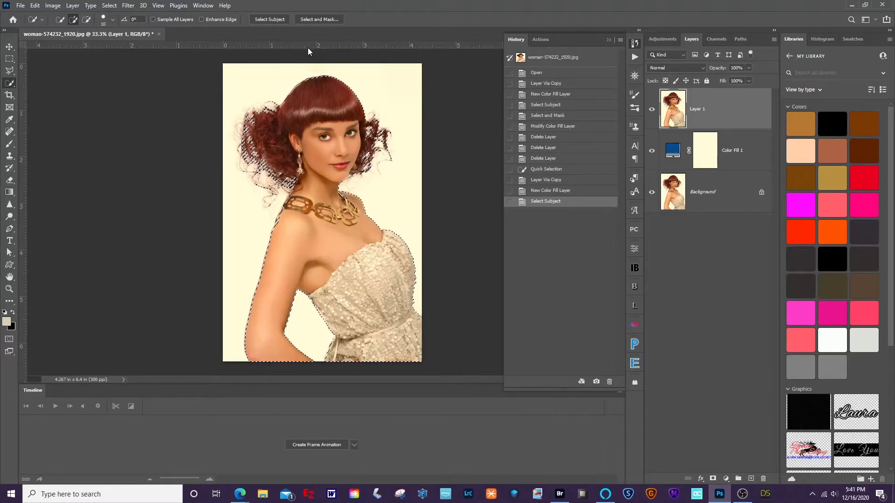
Refine the selection in Select and Mask with a 4 px edge radius, Smart Radius enabled and the Object Aware refine mode
left_click(318, 20)
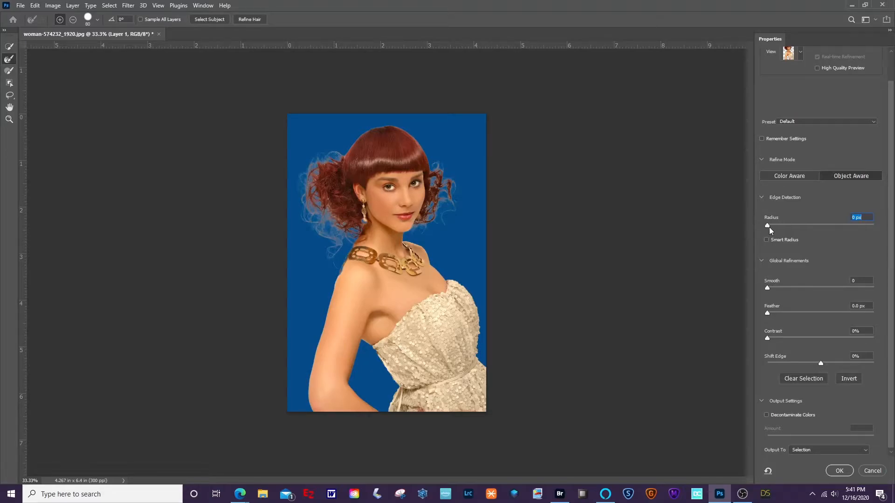
left_click_drag(769, 225, 788, 228)
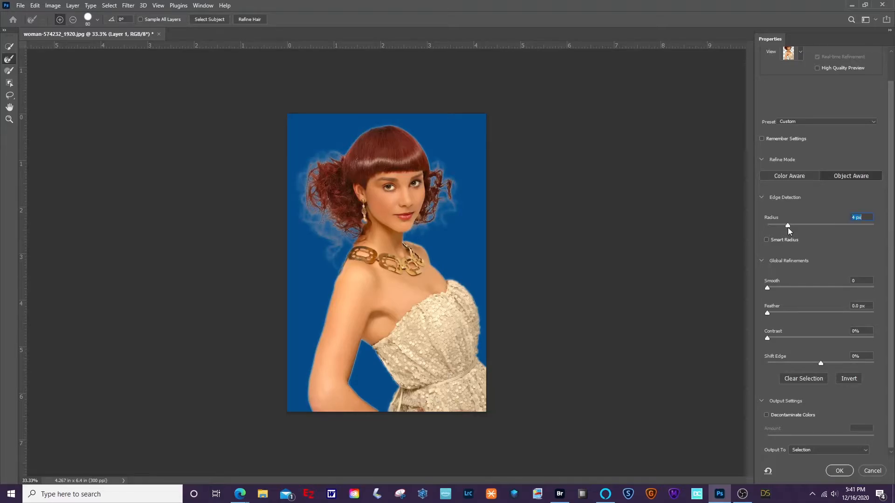
left_click(767, 240)
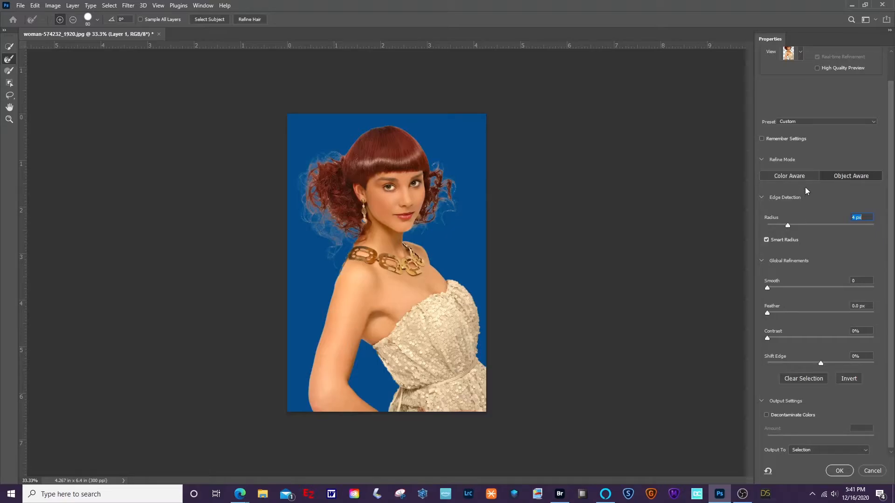
left_click(761, 159)
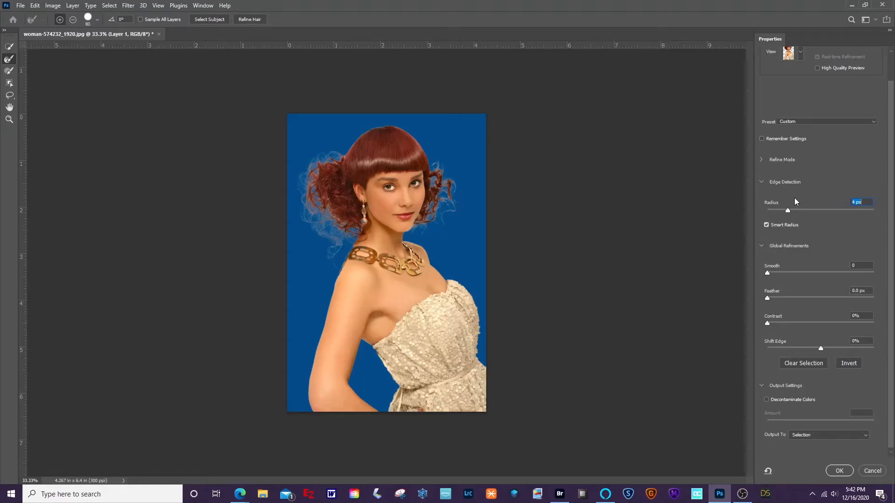
left_click(762, 160)
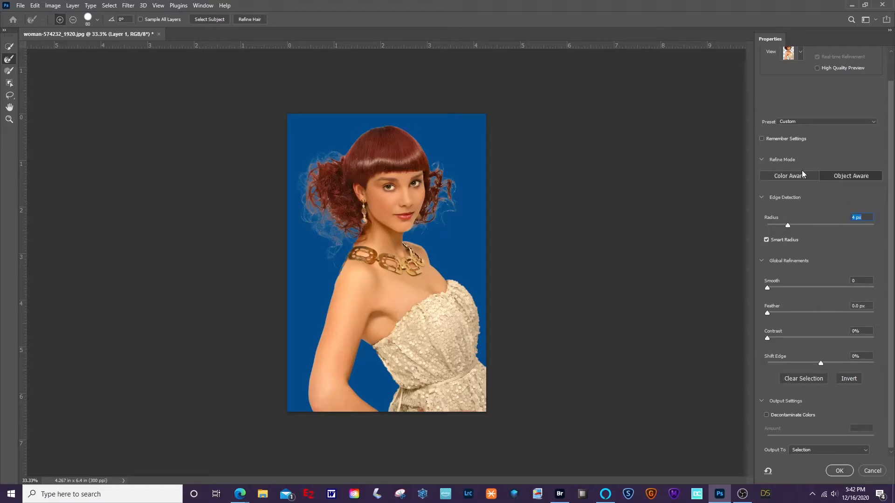
left_click(840, 177)
Apply Refine Hair and brush over the curly hair edges on both sides of the head
left_click(250, 19)
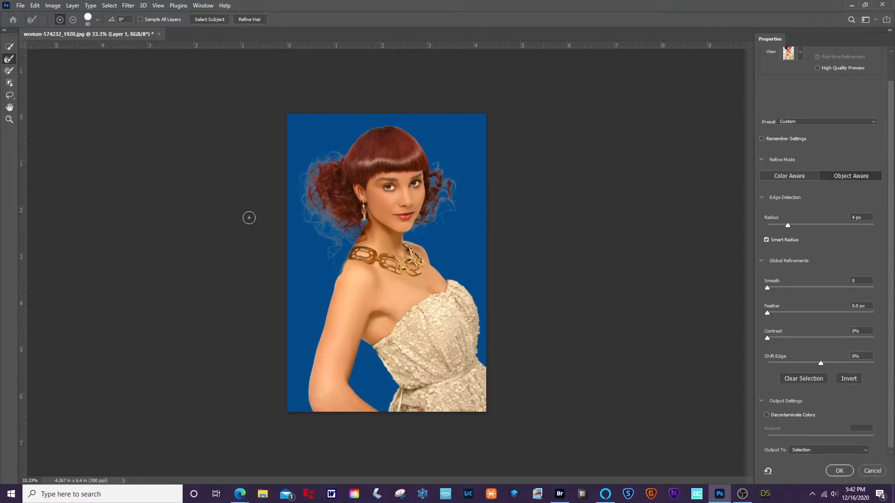
mouse_move(352, 227)
left_mouse_down()
mouse_move(339, 227)
mouse_move(309, 195)
mouse_move(335, 232)
mouse_move(323, 228)
mouse_move(345, 235)
mouse_move(311, 212)
mouse_move(310, 184)
mouse_move(318, 168)
mouse_move(352, 154)
left_mouse_up()
mouse_move(431, 169)
left_mouse_down()
mouse_move(448, 188)
mouse_move(436, 181)
mouse_move(439, 194)
mouse_move(450, 193)
mouse_move(442, 221)
left_mouse_up()
Enable Decontaminate Colors at 100% and output the refined selection to a new layer with a layer mask
scroll(796, 292, "down", 1)
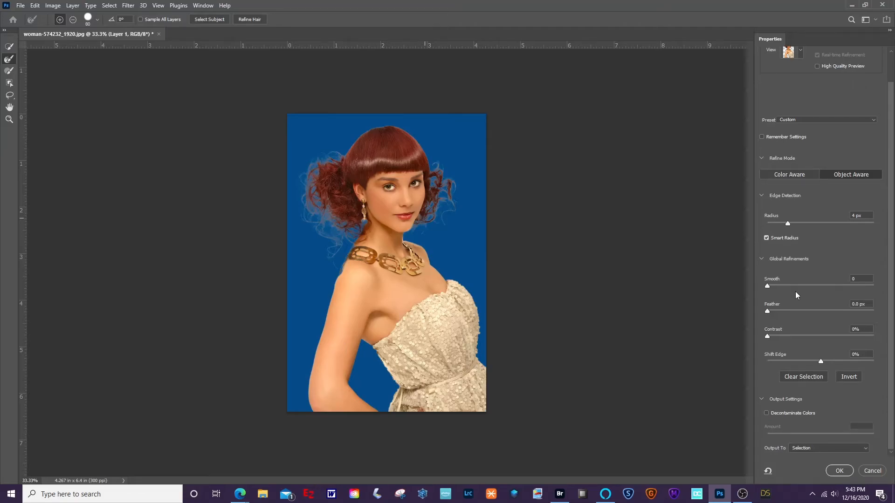
left_click(766, 413)
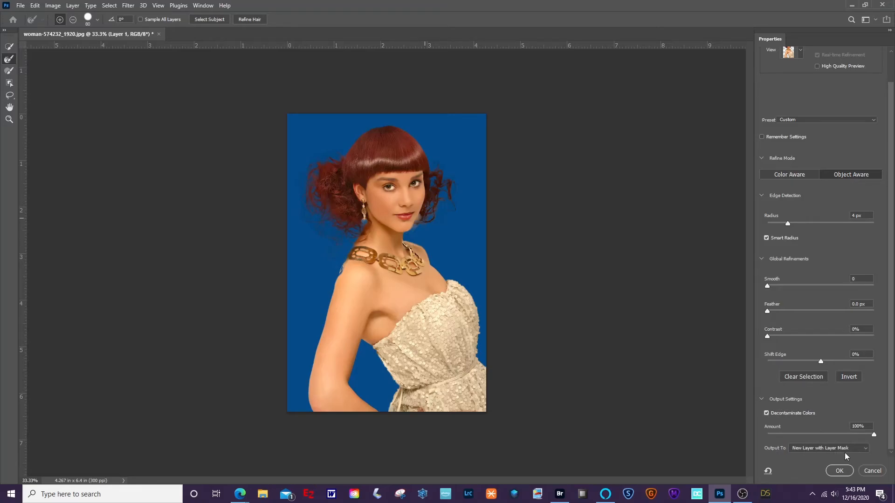
left_click(839, 472)
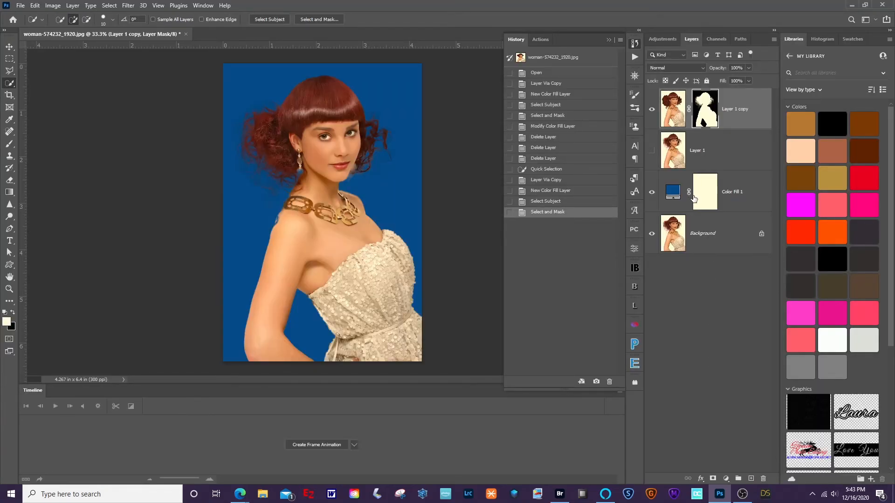
Preview magenta, pink and dark teal shades for the Color Fill 1 layer and set its color to turquoise #31c3d9
double_click(672, 192)
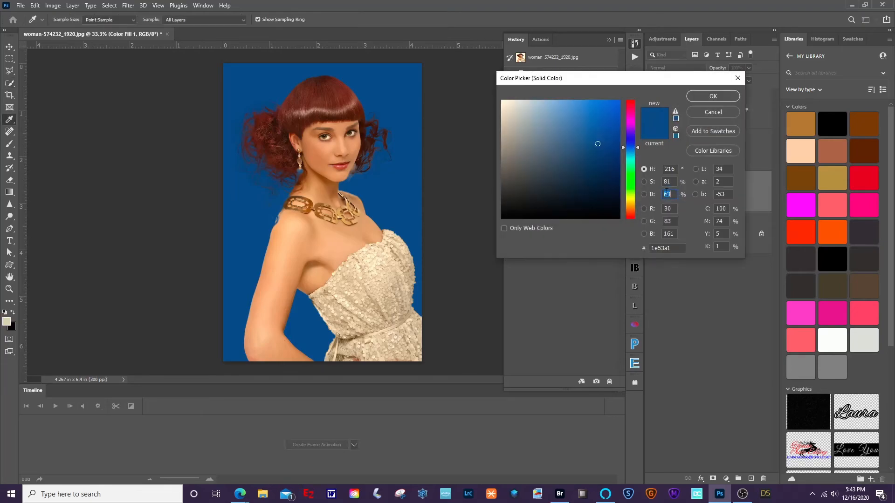
left_click(630, 116)
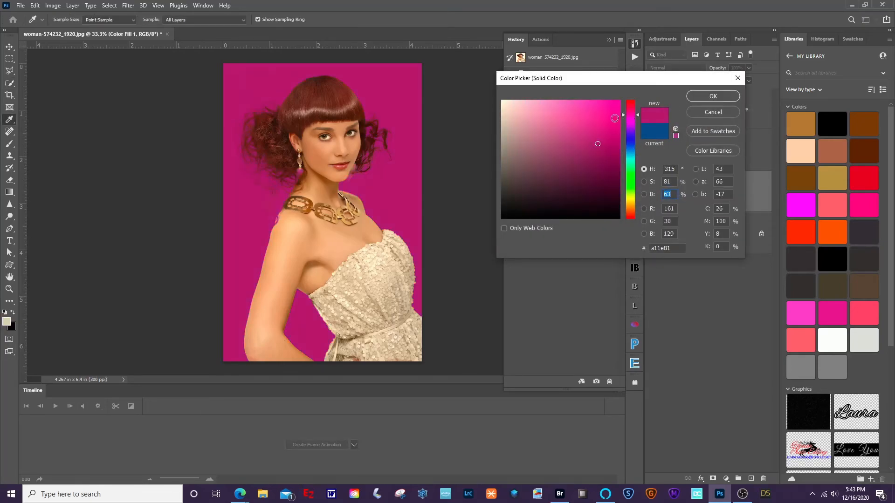
left_click(611, 121)
left_click_drag(611, 121, 598, 118)
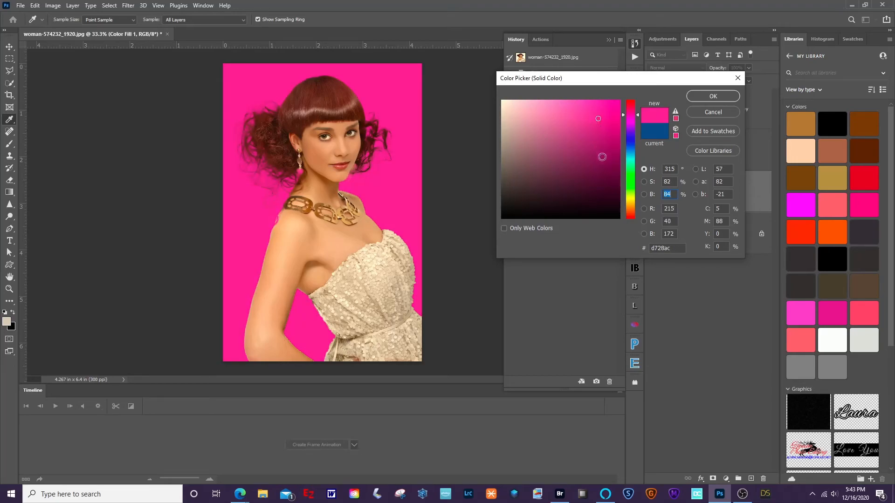
left_click(604, 155)
left_click(624, 182)
left_click(609, 176)
left_click(631, 157)
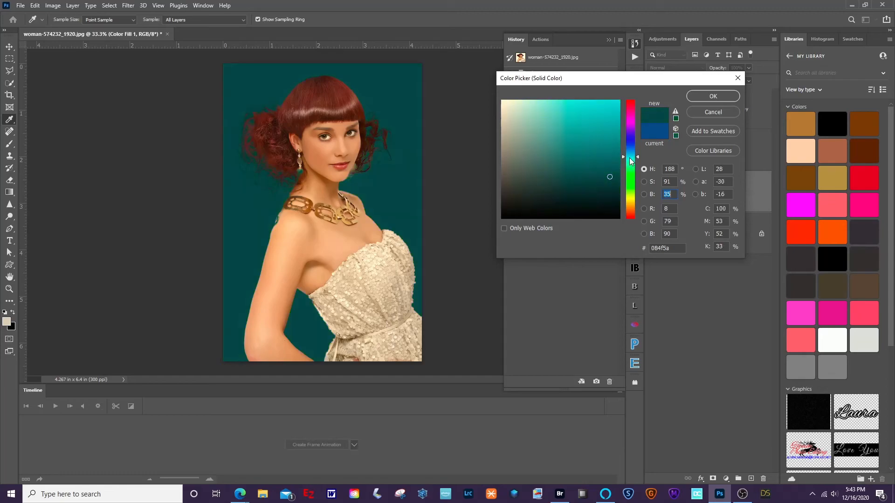
left_click(597, 136)
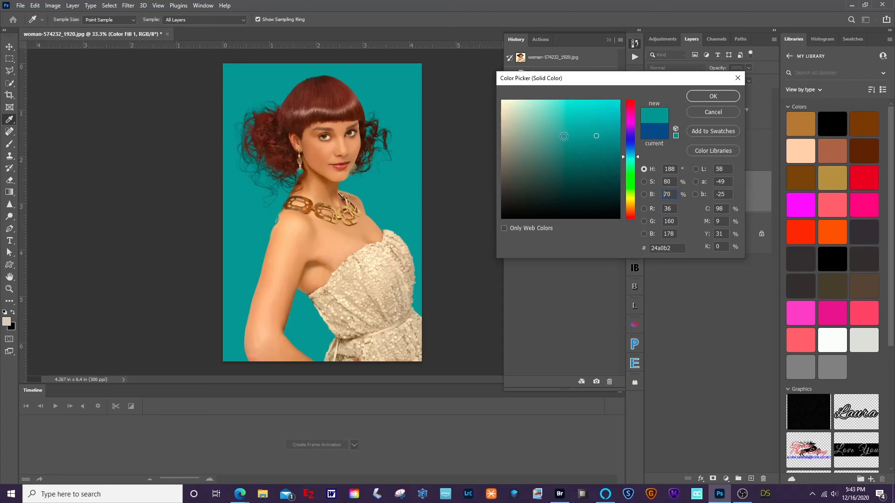
left_click(580, 128)
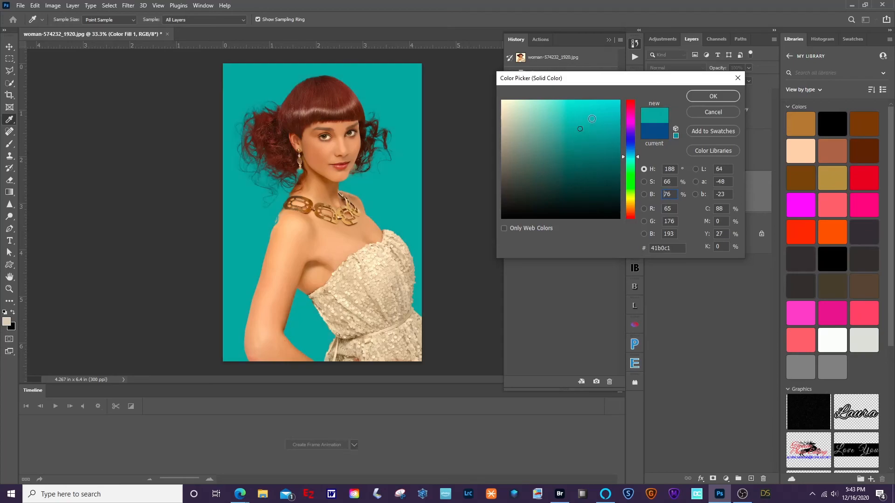
left_click(592, 118)
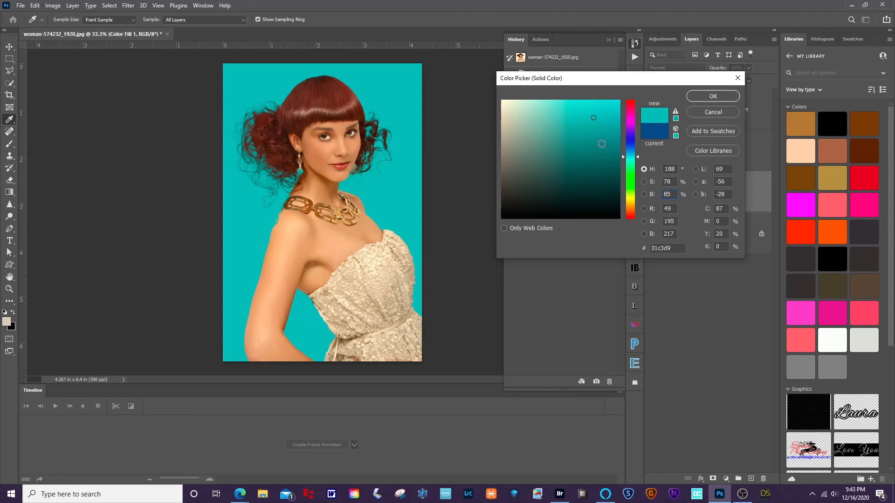
left_click(701, 96)
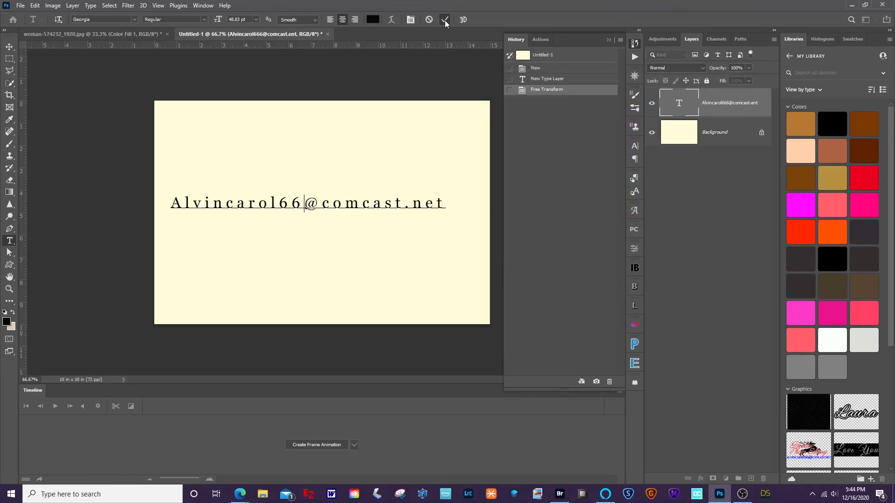
Commit the corrected e-mail address text in the Untitled-1 document
left_click(444, 20)
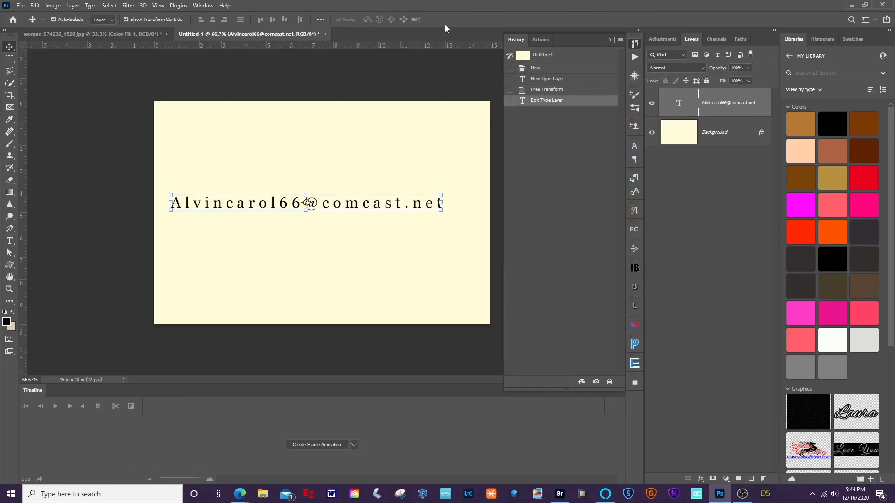